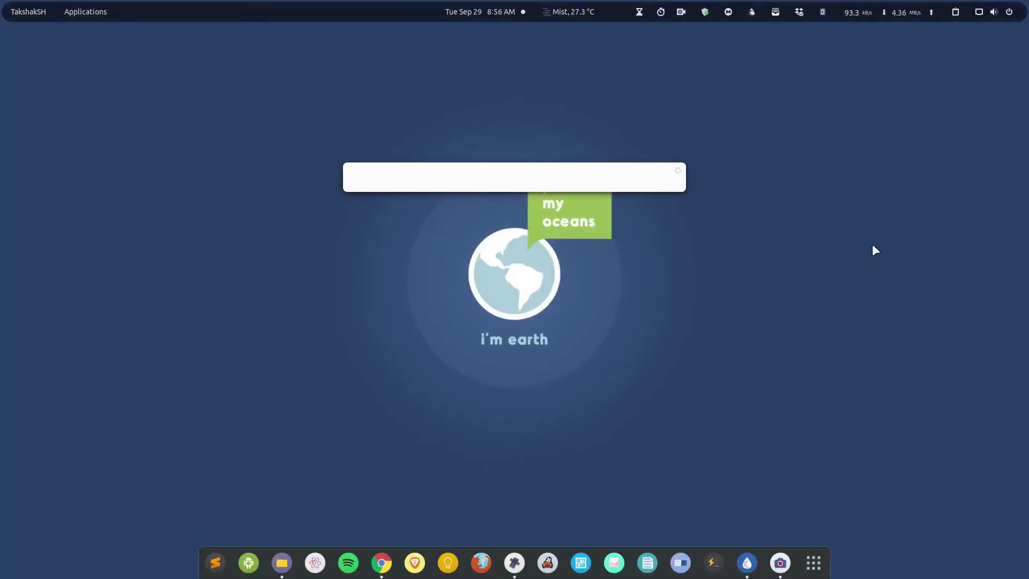
Launch Google Earth Pro from the app launcher by searching 'goo'
type("goo")
key("Return")
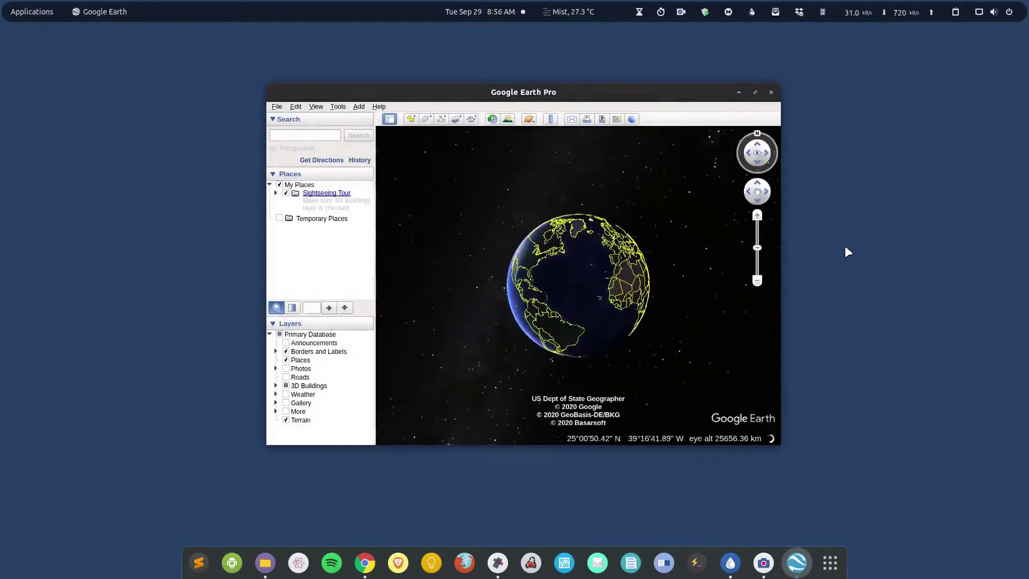
Switch Google Earth Pro to full-screen view
left_click(315, 106)
left_click(343, 141)
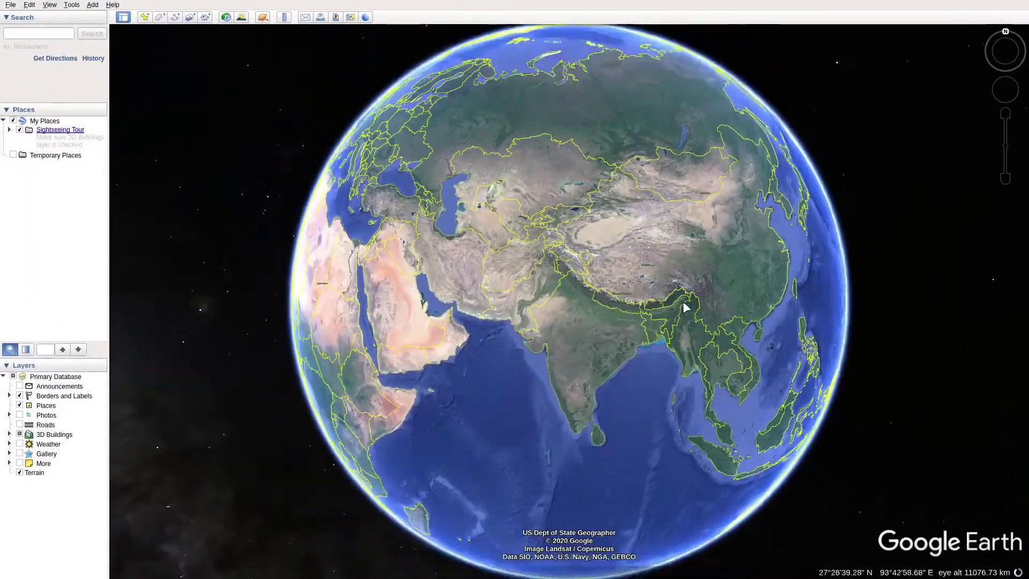
scroll(670, 300, "down", 5)
Search 'india gate' and fly to India Gate, New Delhi
left_click(38, 34)
type("india gate")
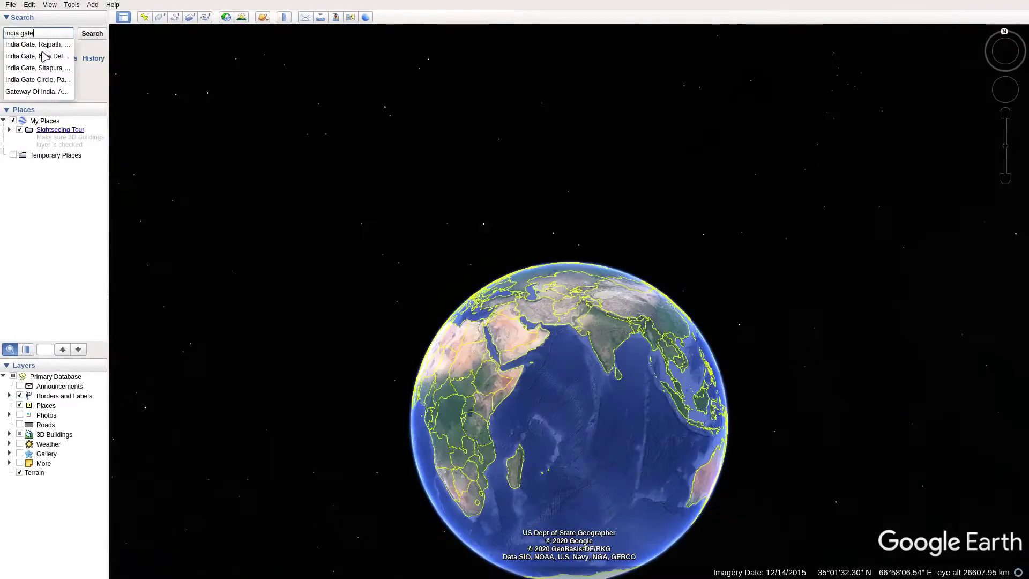
left_click(44, 56)
left_click(101, 34)
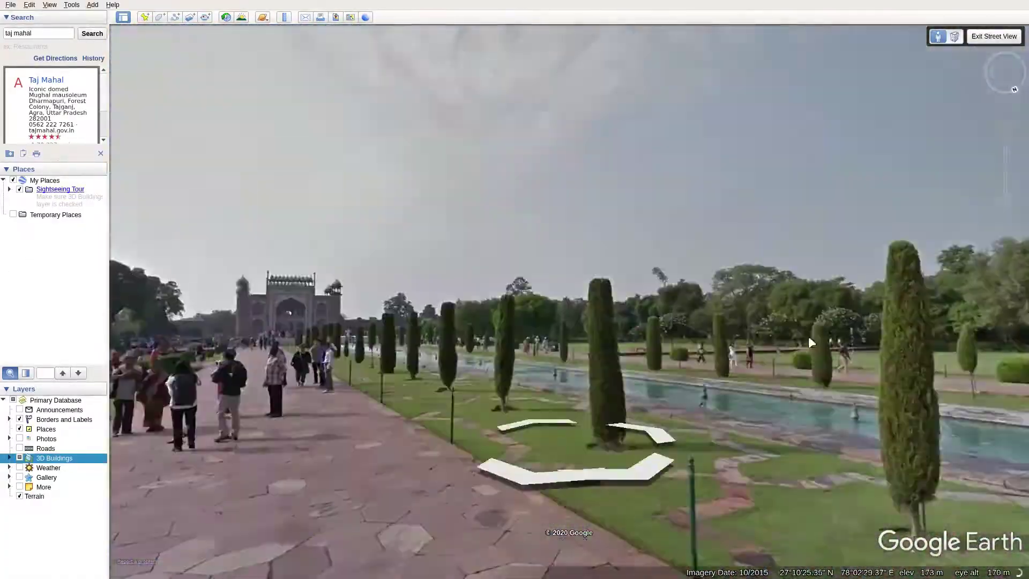
Replace the Taj Mahal search with 'new york', fly there and zoom to street level
left_click(55, 34)
type("new york")
key("Return")
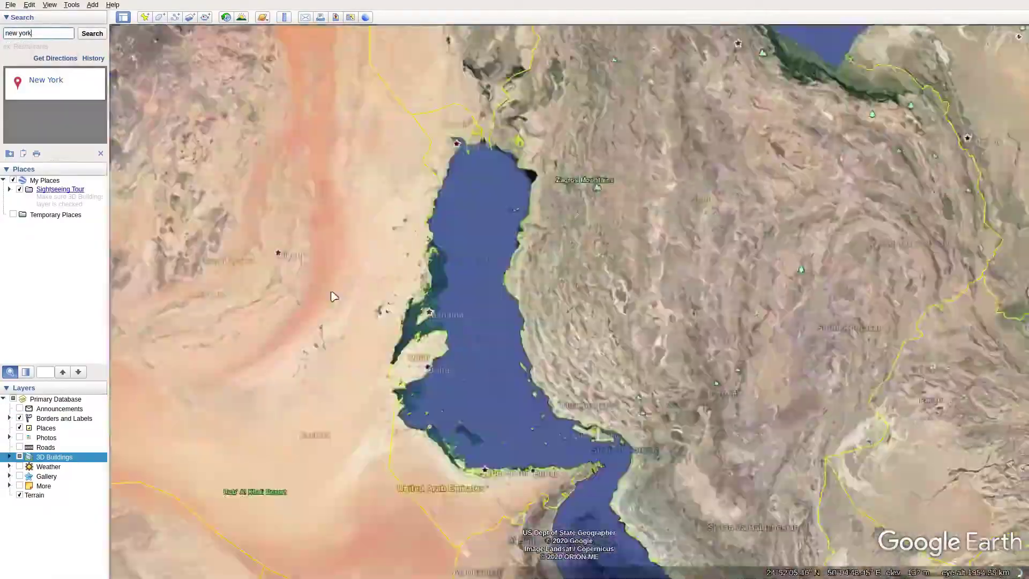
scroll(504, 264, "down", 10)
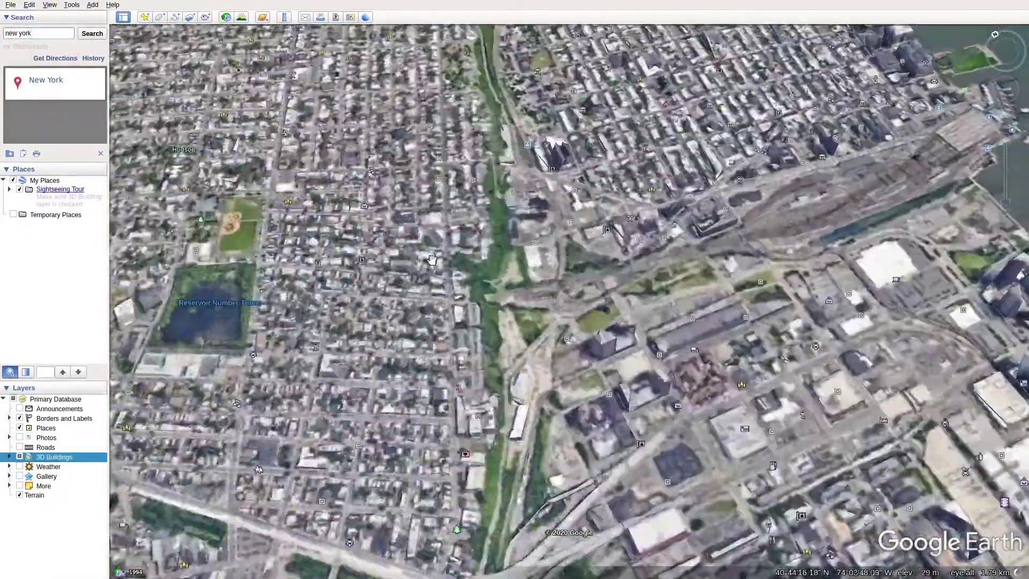
scroll(632, 231, "down", 3)
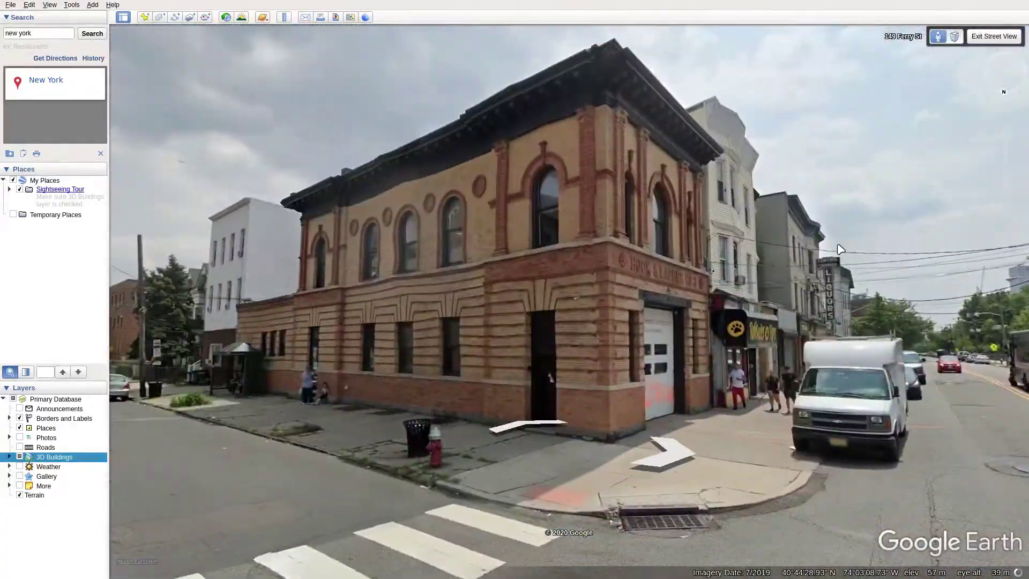
Search 'ar' and fly to the Arctic Ocean suggestion
triple_click(56, 34)
type("archtic oc")
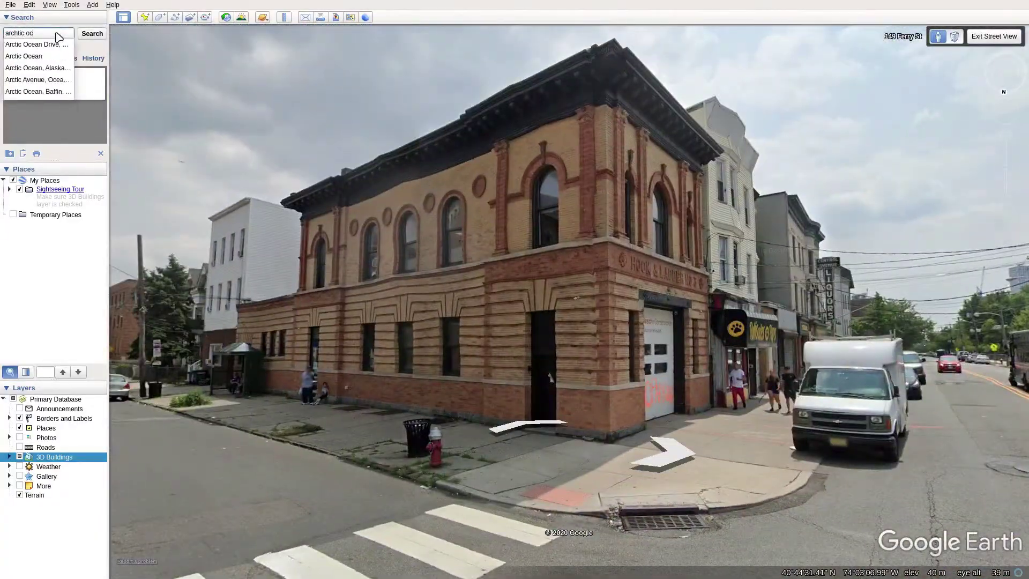
left_click(33, 56)
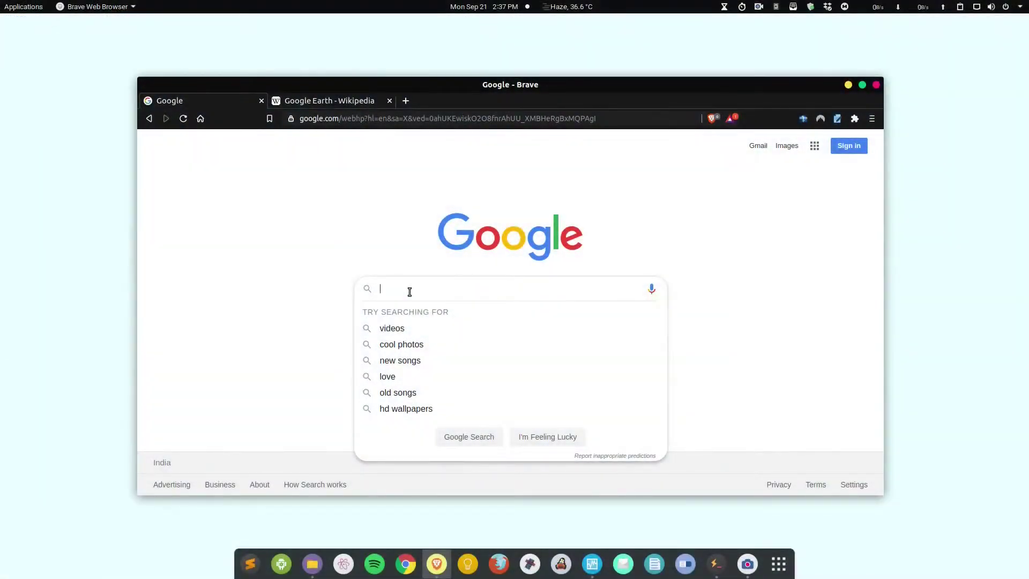
Search Google for 'google earth download', open Earth Versions and scroll to the Earth Pro desktop section
type("google ear")
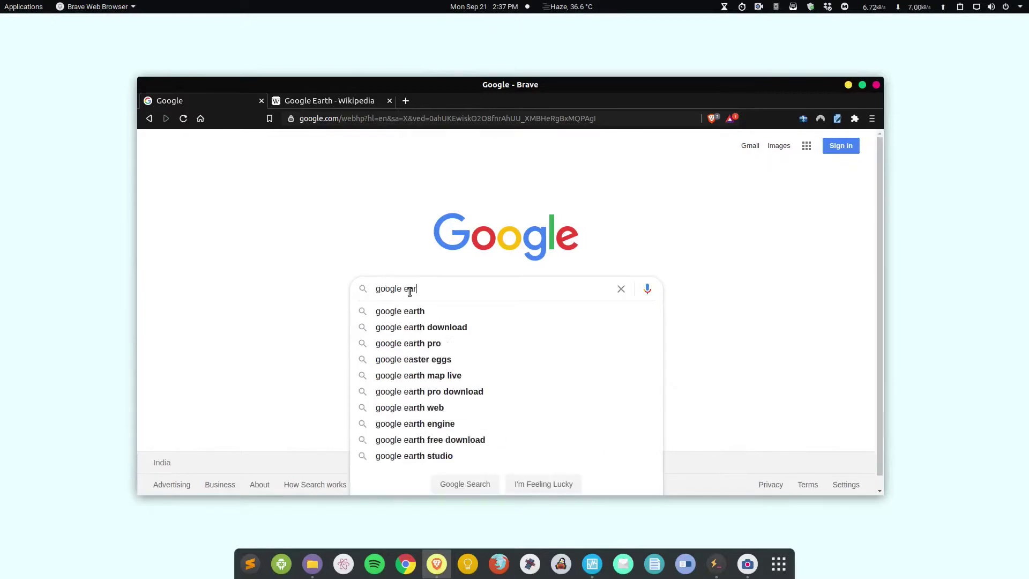
left_click(421, 326)
left_click(239, 234)
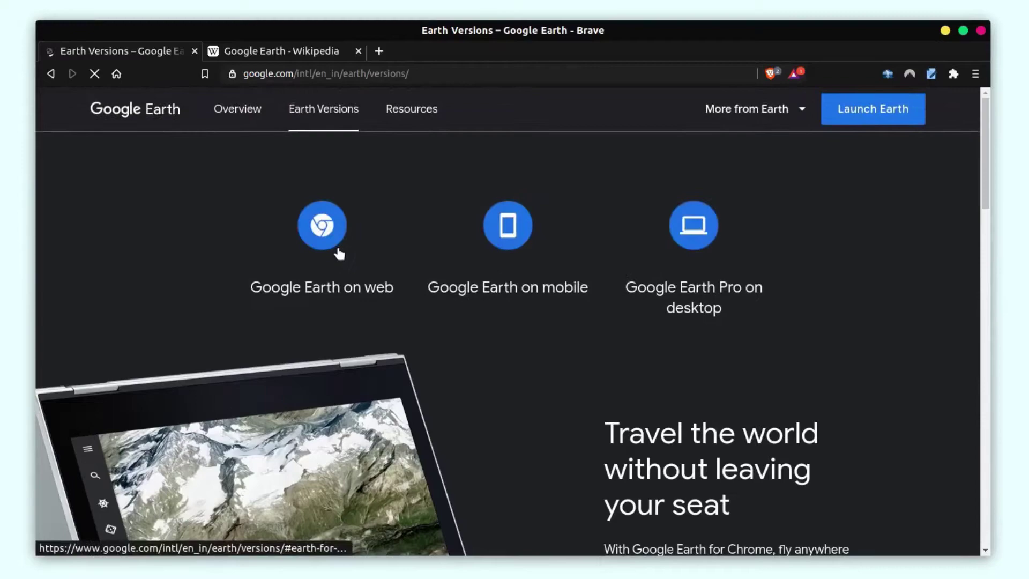
scroll(354, 264, "down", 5)
scroll(354, 265, "down", 5)
scroll(354, 265, "down", 5)
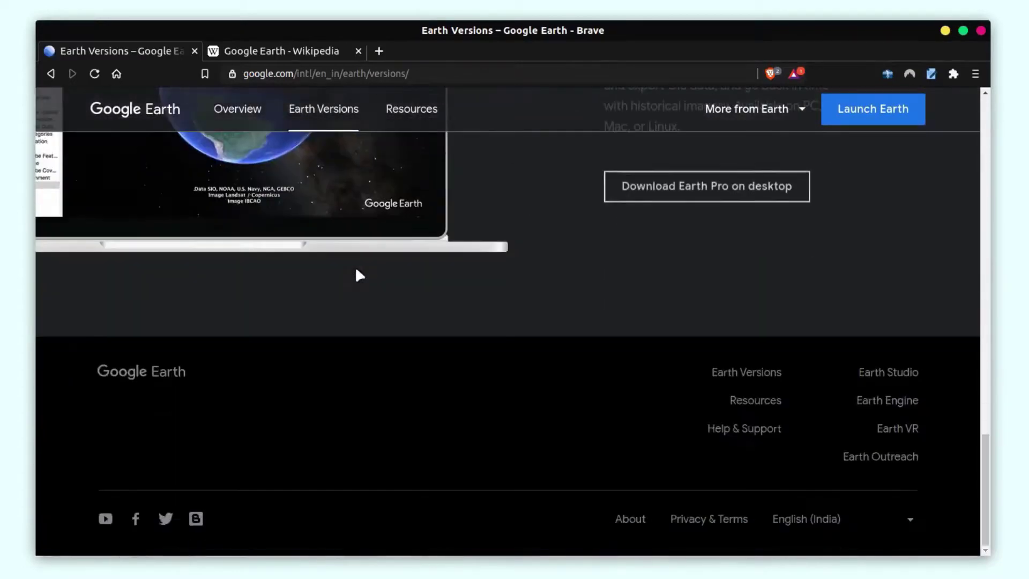
Download the Google Earth Pro 64-bit .deb package with usage statistics off, then dismiss the completion notice
left_click(694, 196)
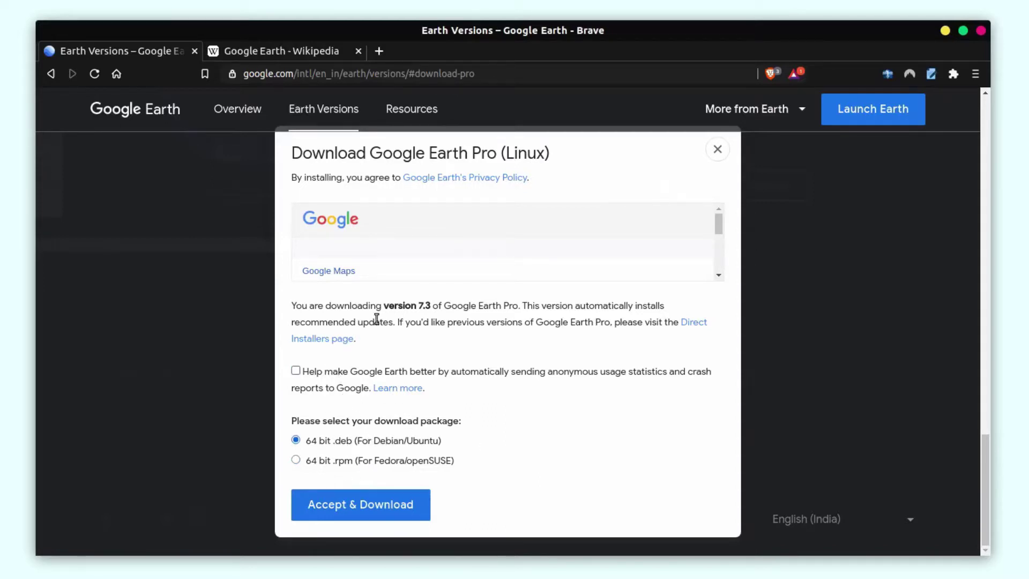
left_click(385, 513)
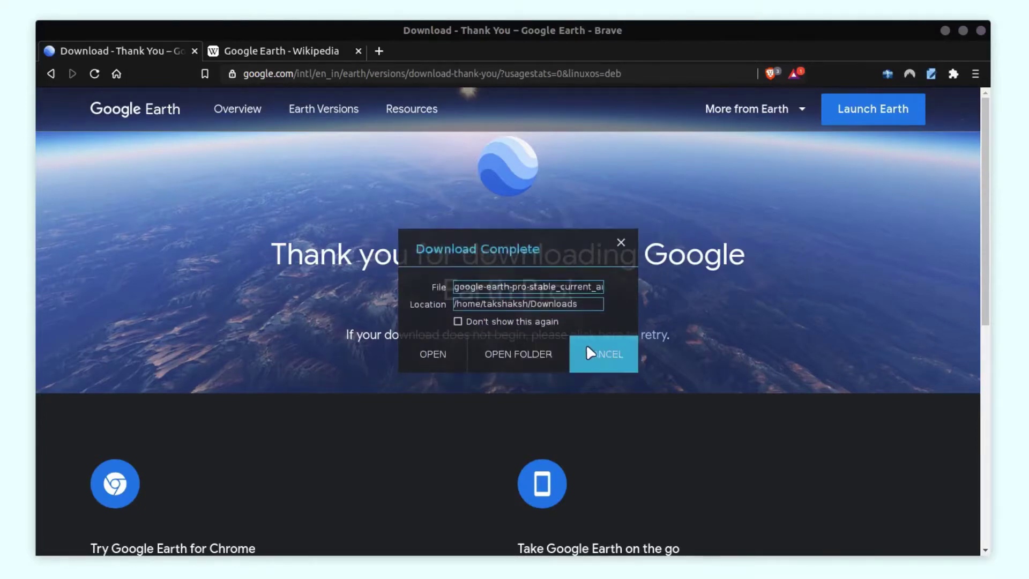
left_click(608, 364)
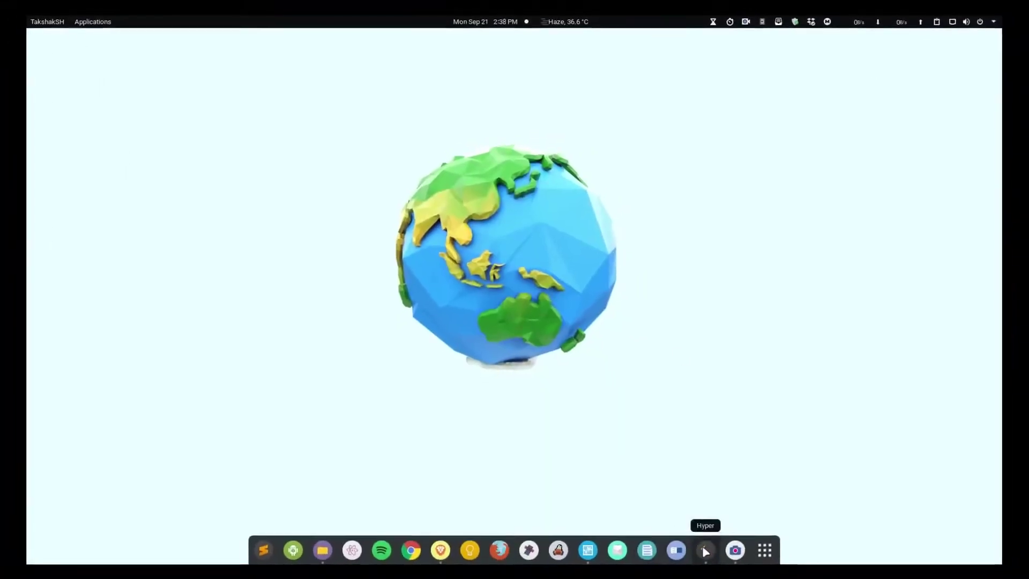
Clear the terminal and install ~/Downloads/google-earth-pro-stable_current_amd64.deb with sudo dpkg -i
left_click(724, 572)
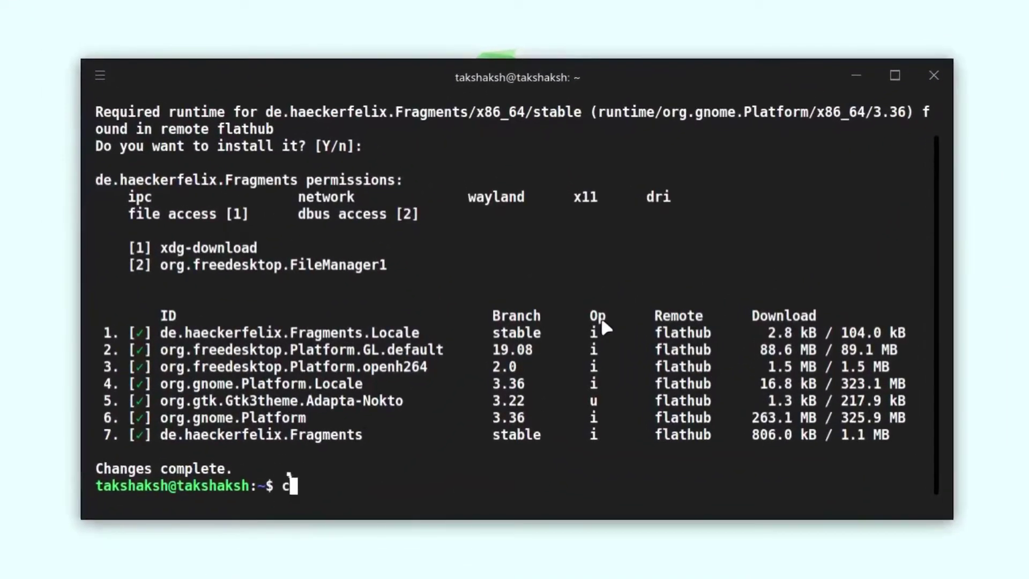
type("clear")
key("Return")
type("sudo dpkg -i ~/Downloads/google-earth-pro-stable_current_amd64.deb")
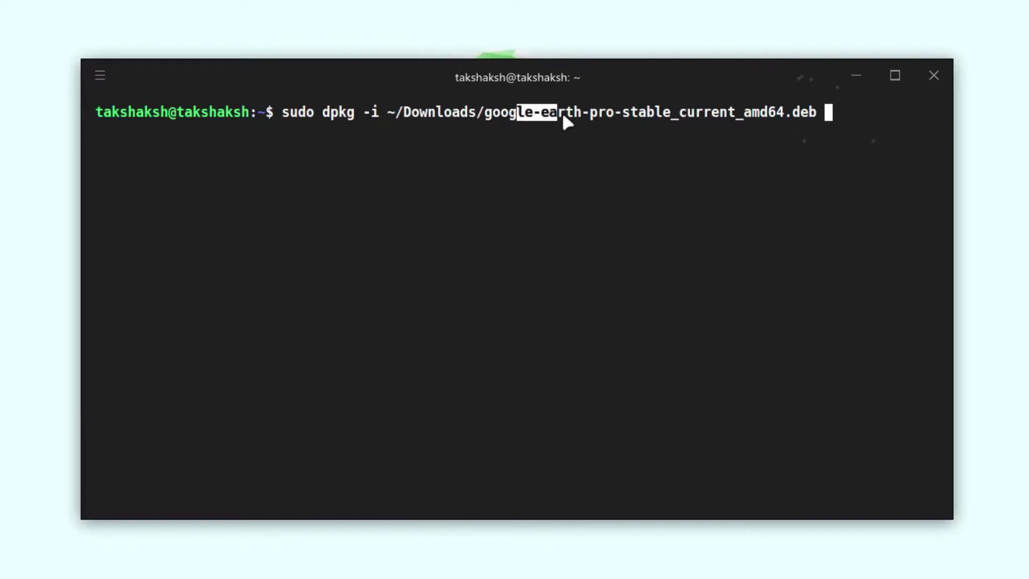
left_click(749, 109)
key("Return")
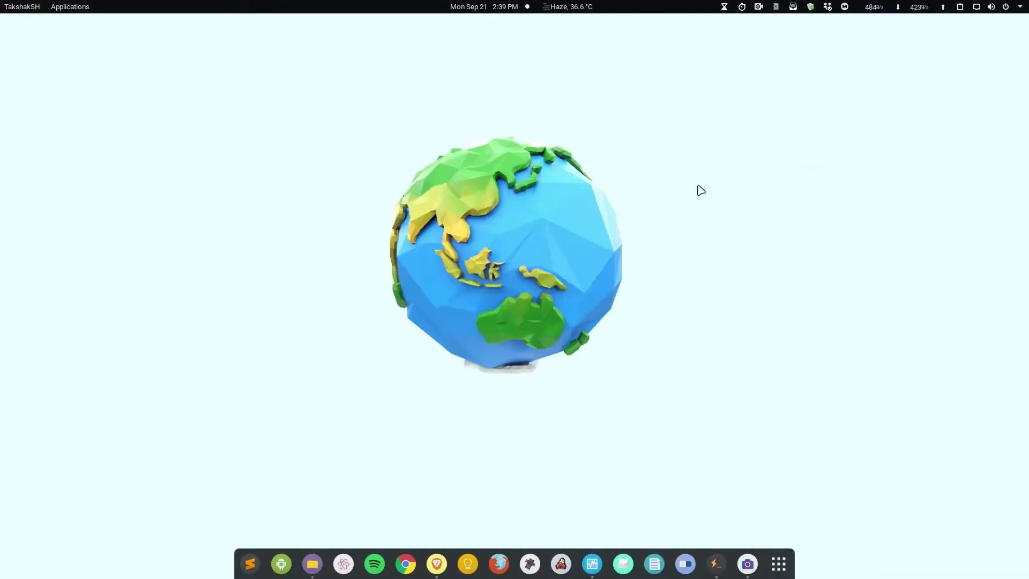
Launch the newly installed Google Earth Pro from the app launcher via 'googl'
key("ctrl+space")
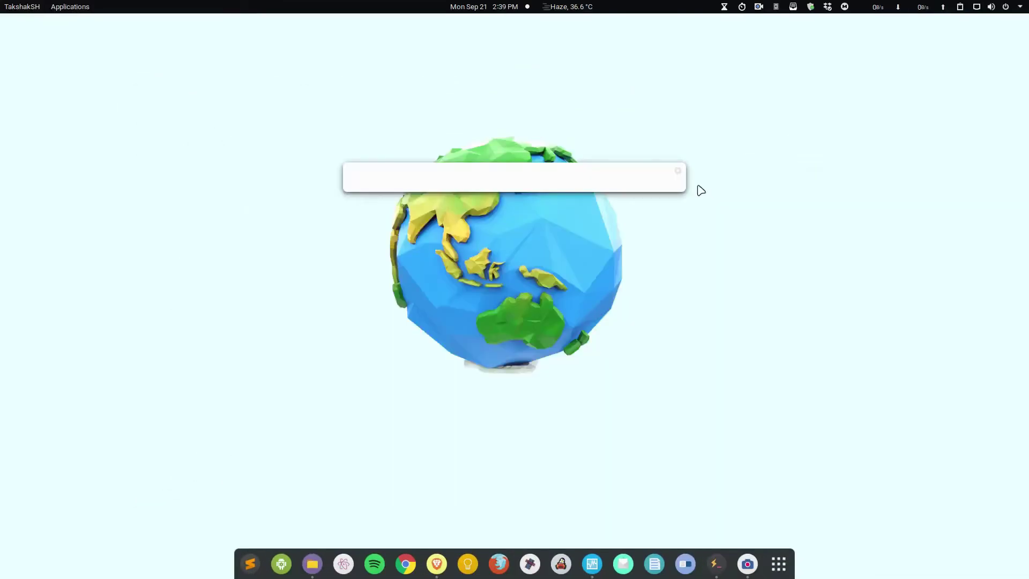
type("googl")
key("Down")
key("Down")
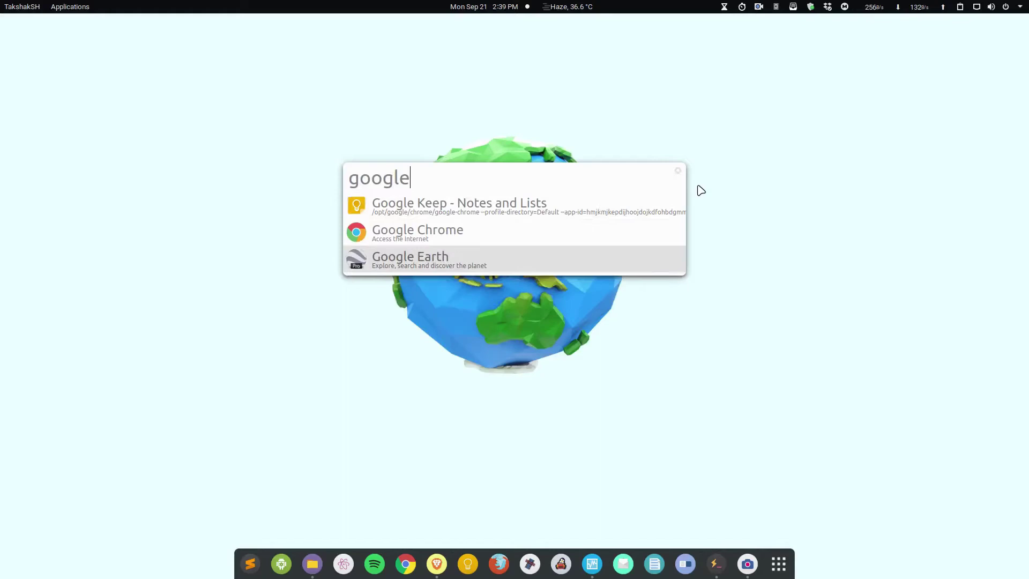
key("Return")
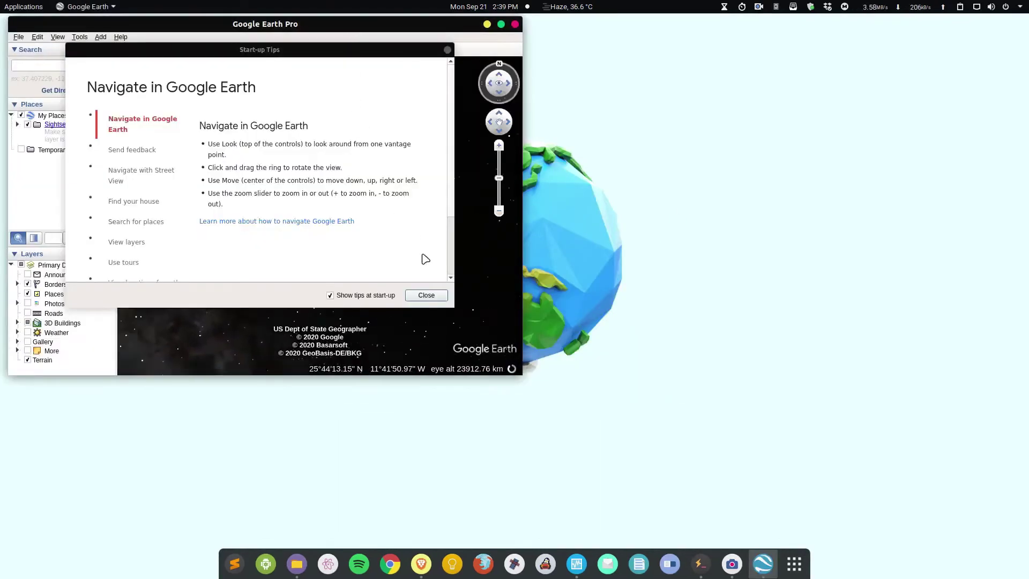
Close the start-up tips, go full screen, and spin the globe to a view of Asia
left_click(426, 295)
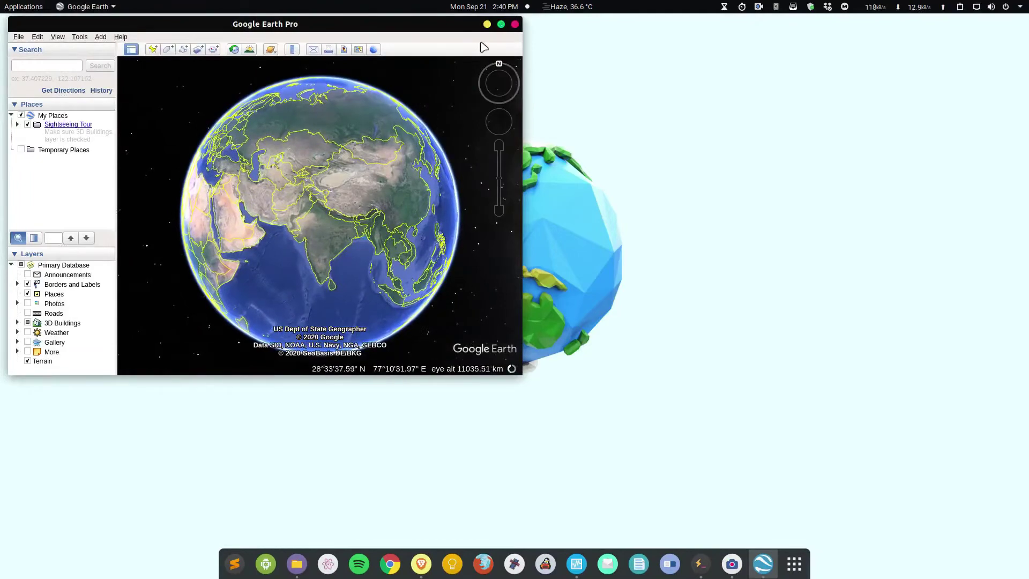
left_click(57, 37)
left_click(75, 74)
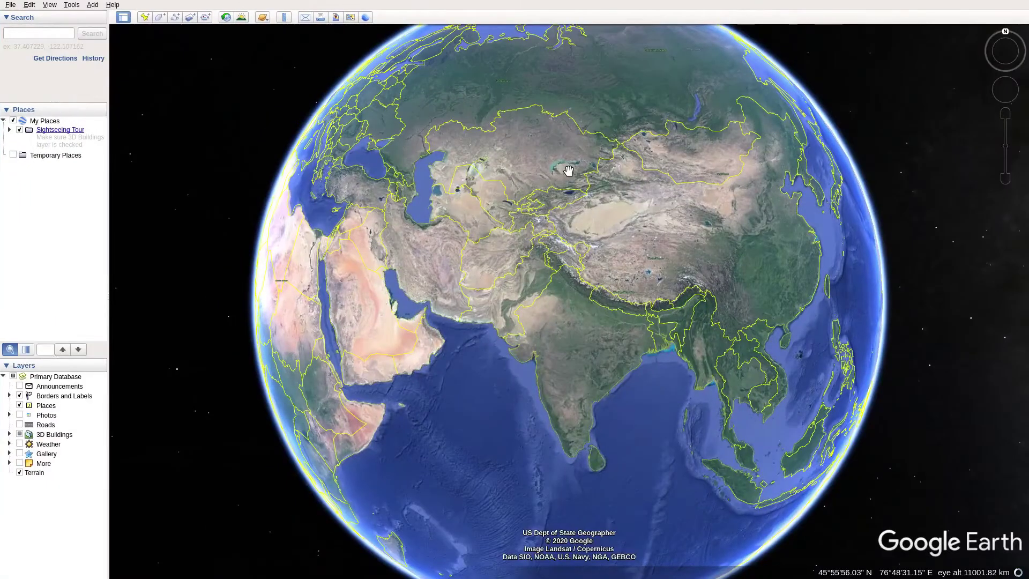
mouse_move(523, 347)
left_mouse_down()
mouse_move(248, 202)
mouse_move(523, 154)
mouse_move(487, 488)
mouse_move(547, 186)
mouse_move(625, 487)
mouse_move(522, 577)
mouse_move(515, 399)
mouse_move(525, 278)
mouse_move(542, 249)
left_mouse_up()
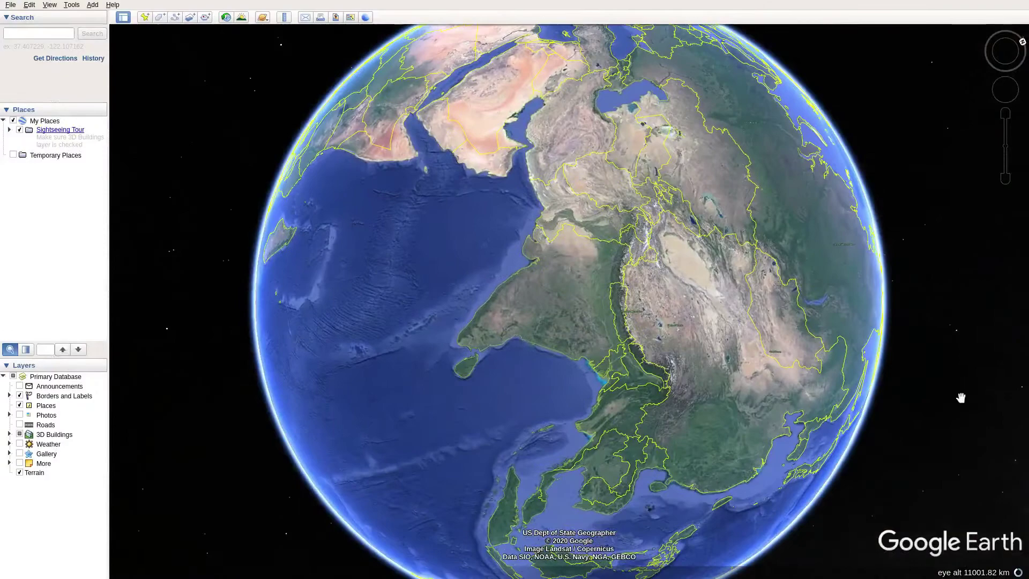
mouse_move(959, 400)
left_mouse_down()
mouse_move(884, 252)
mouse_move(729, 114)
left_mouse_up()
Zoom from India down to north-west Delhi around Pitampura, Ashok Vihar and the Yamuna
left_click_drag(527, 398, 552, 330)
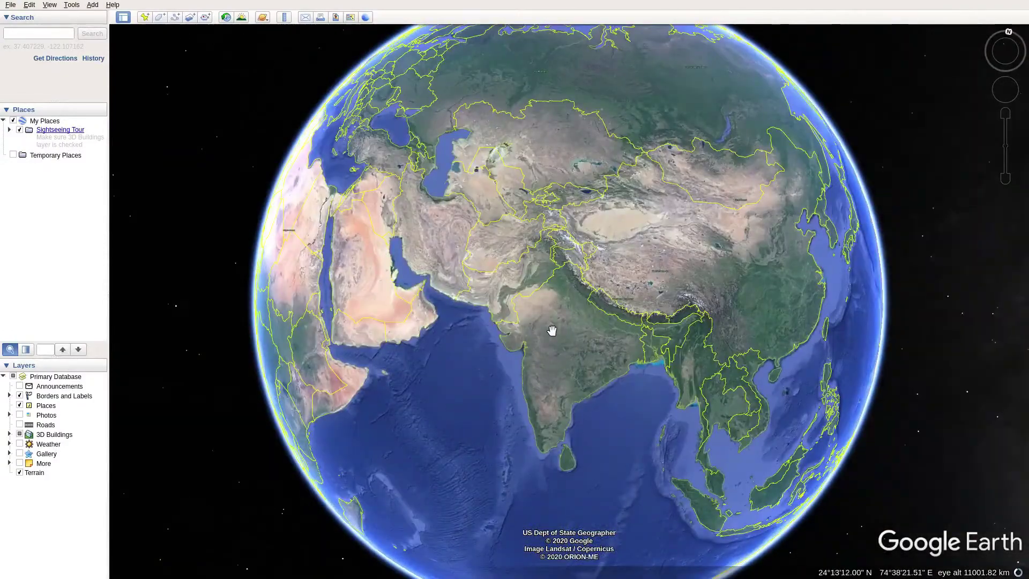
scroll(554, 334, "up", 5)
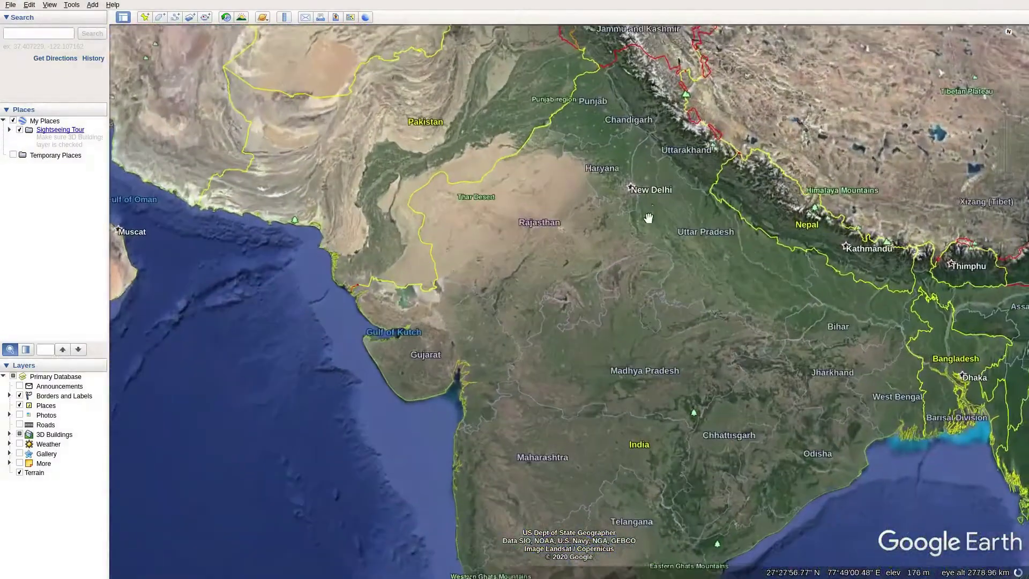
left_click_drag(648, 218, 608, 210)
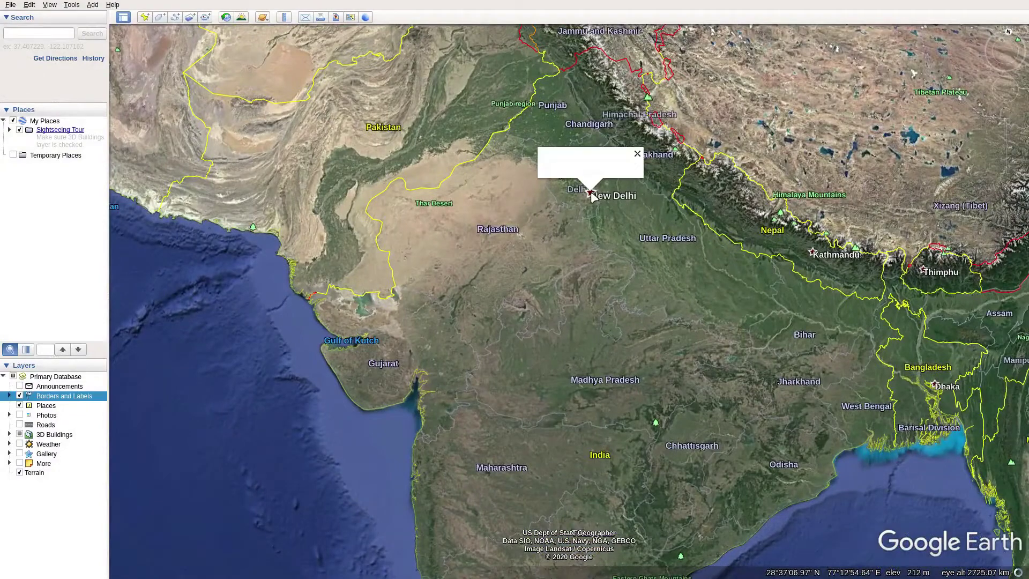
scroll(584, 203, "up", 2)
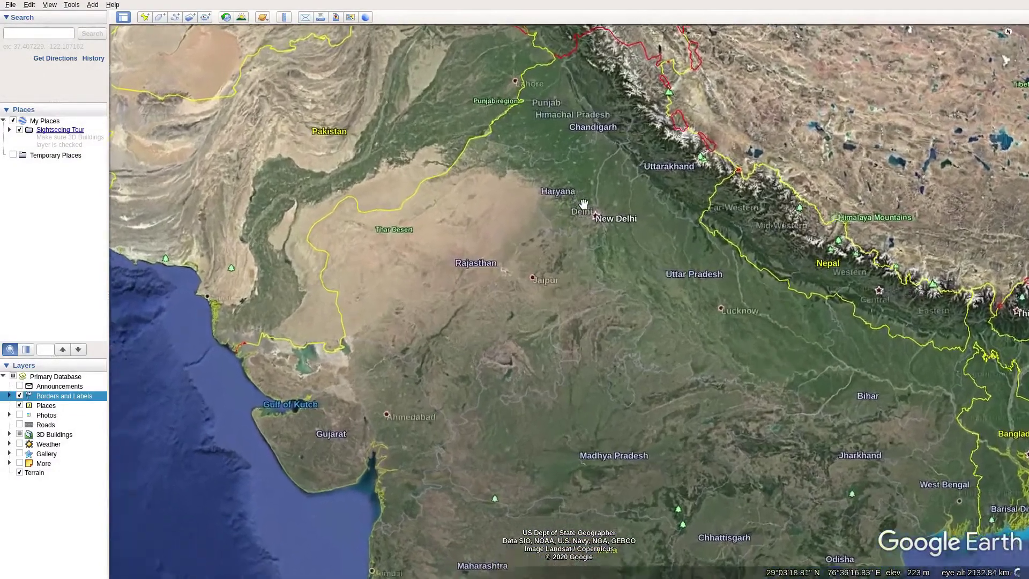
scroll(584, 204, "up", 3)
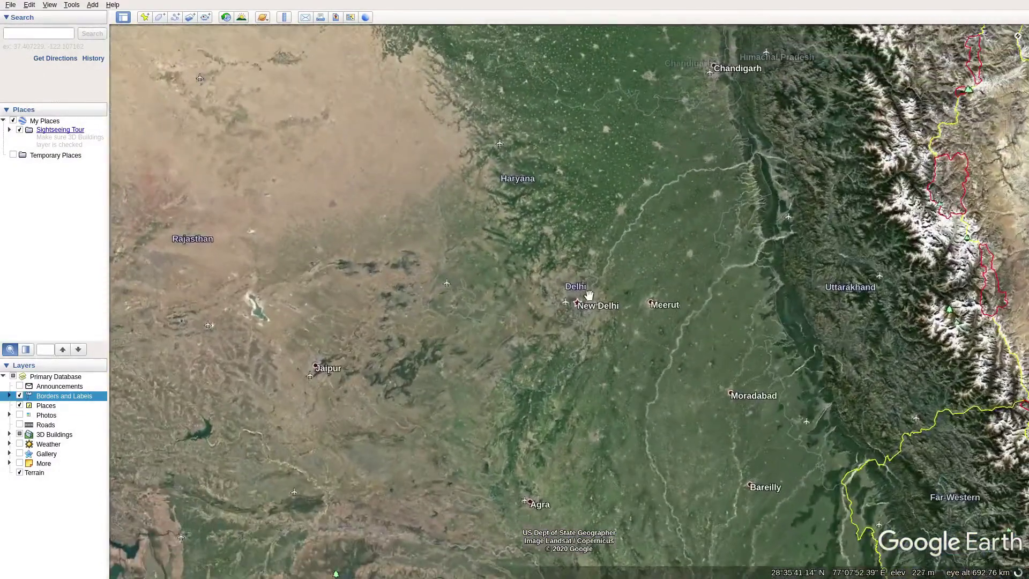
scroll(517, 275, "up", 3)
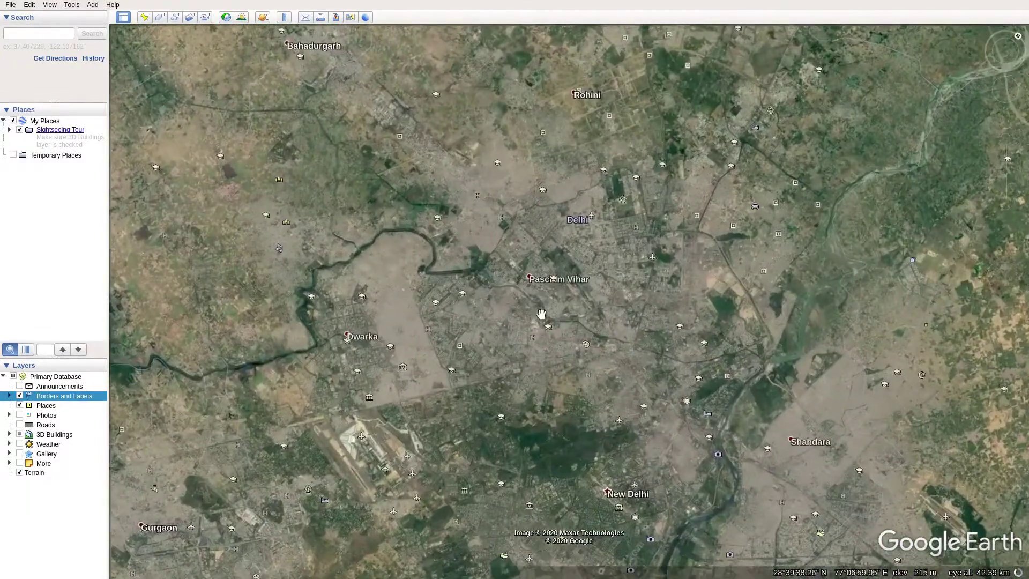
scroll(536, 300, "up", 2)
scroll(532, 284, "up", 2)
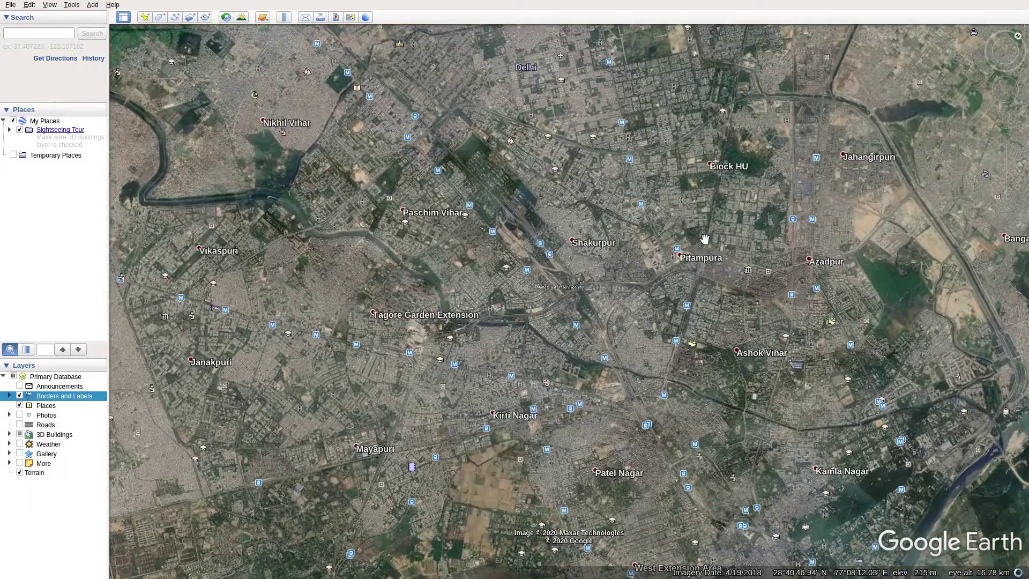
left_click_drag(763, 223, 279, 211)
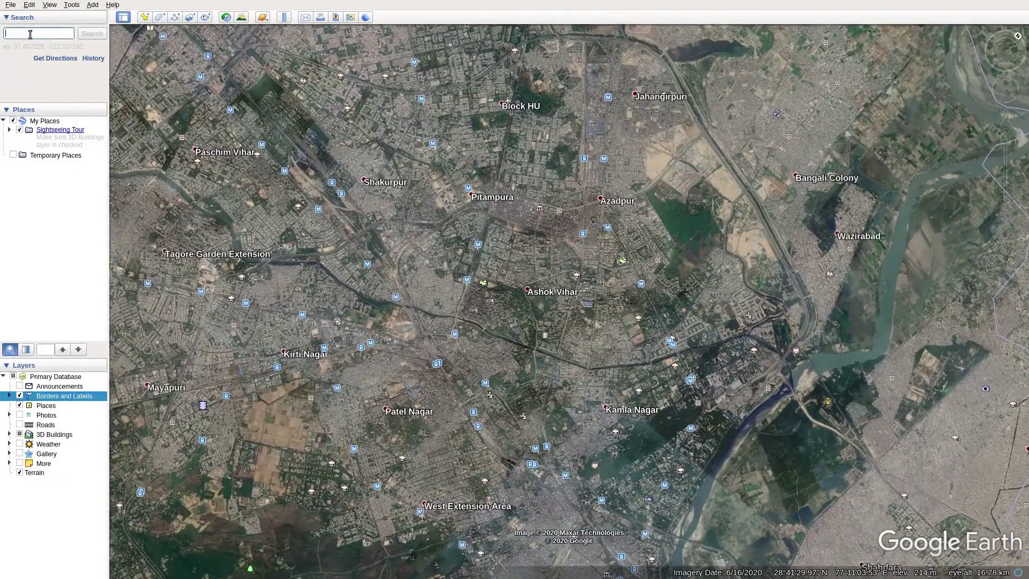
Search 'india gate delhi' and fly to India Gate, opening its info balloon
type("indiadate delhi")
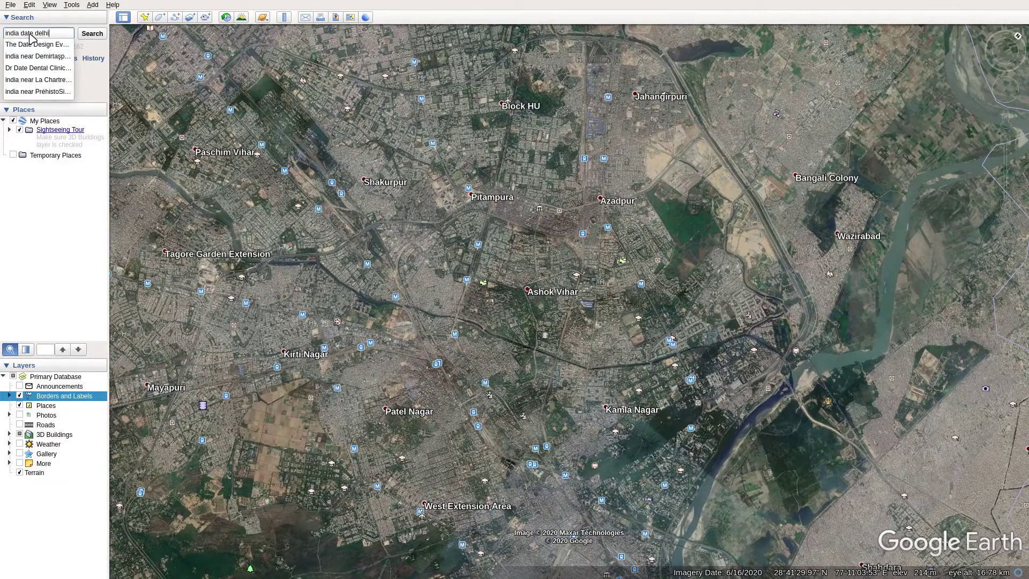
key("Return")
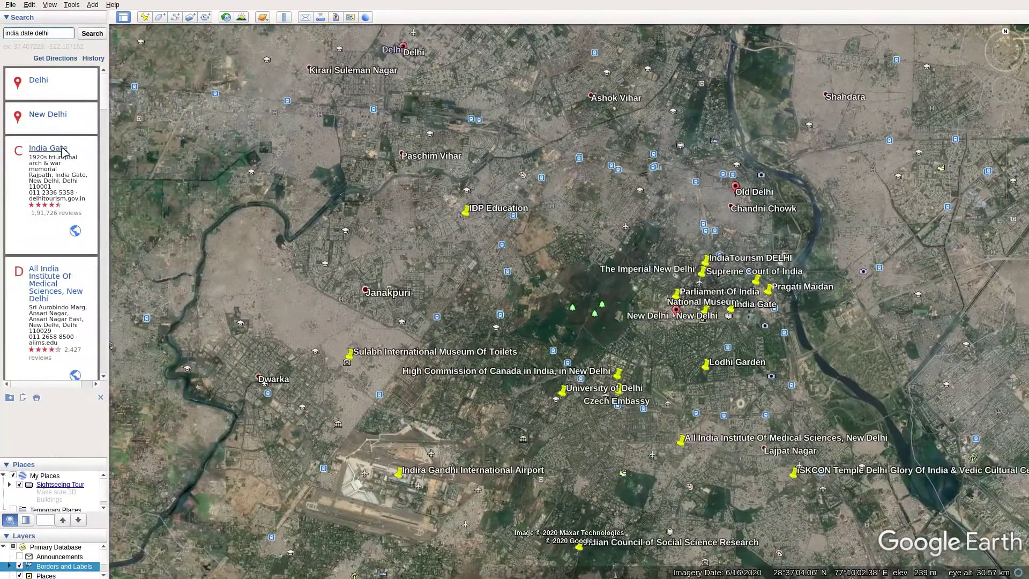
left_click(63, 151)
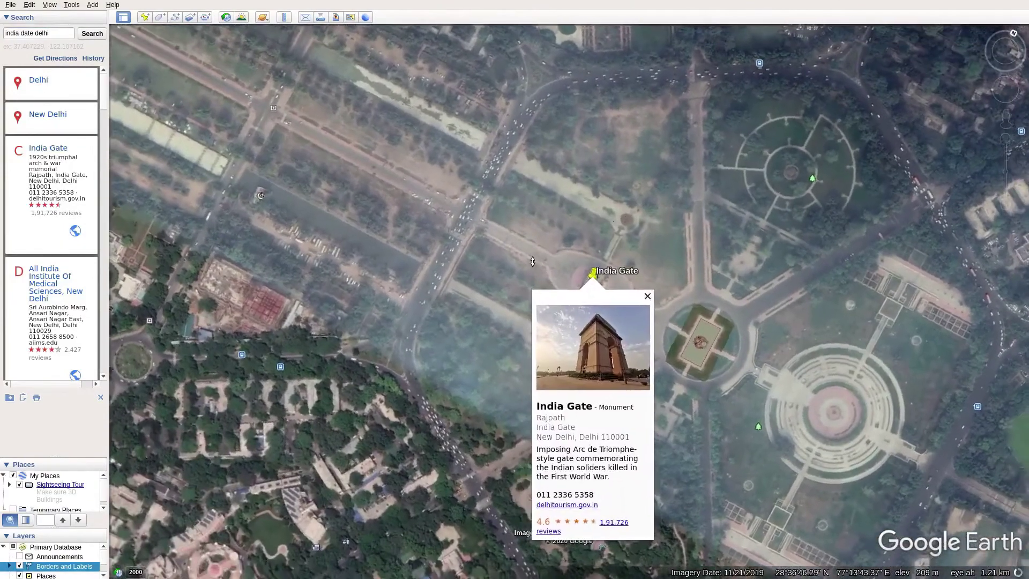
Zoom in and tilt toward the horizon at India Gate, moving along Rajpath
mouse_move(557, 244)
right_mouse_down()
mouse_move(565, 416)
mouse_move(332, 386)
right_mouse_up()
middle_click_drag(426, 475, 596, 410)
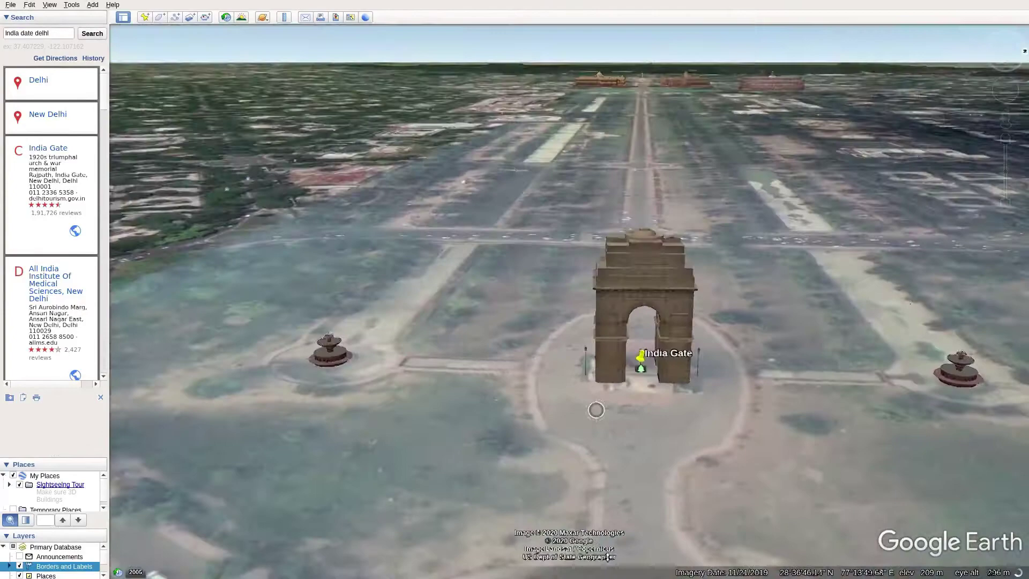
mouse_move(546, 432)
right_mouse_down()
mouse_move(560, 493)
mouse_move(546, 324)
right_mouse_up()
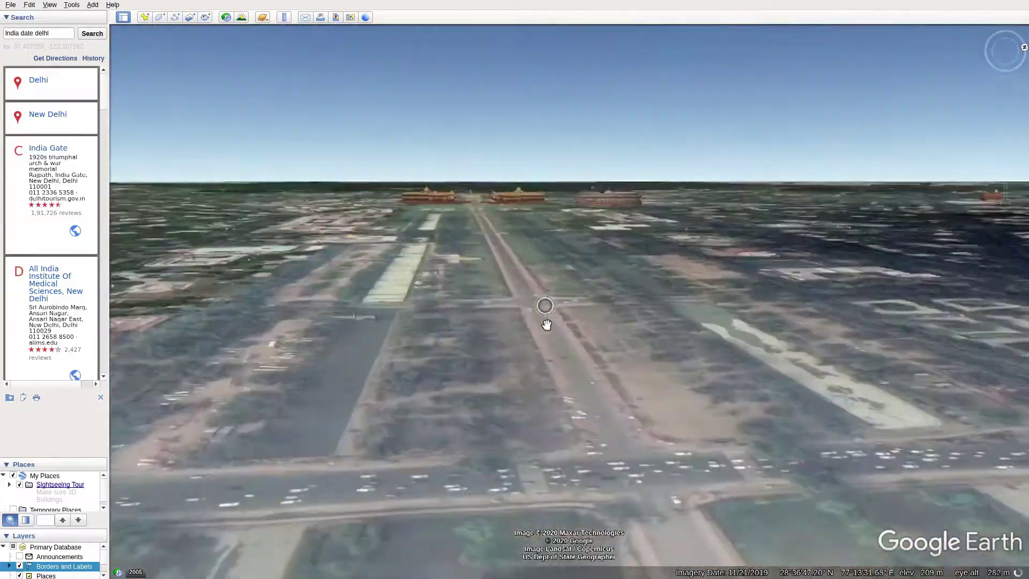
mouse_move(502, 209)
right_mouse_down()
mouse_move(539, 321)
mouse_move(448, 250)
right_mouse_up()
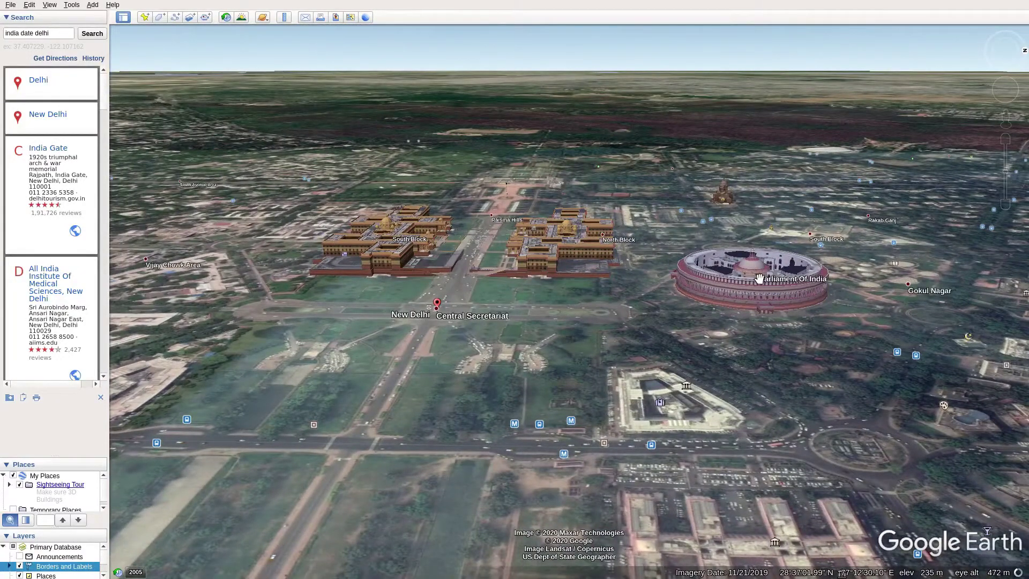
Descend to ground level beside a column facing the 3D North and South Block domes
scroll(470, 240, "up", 3)
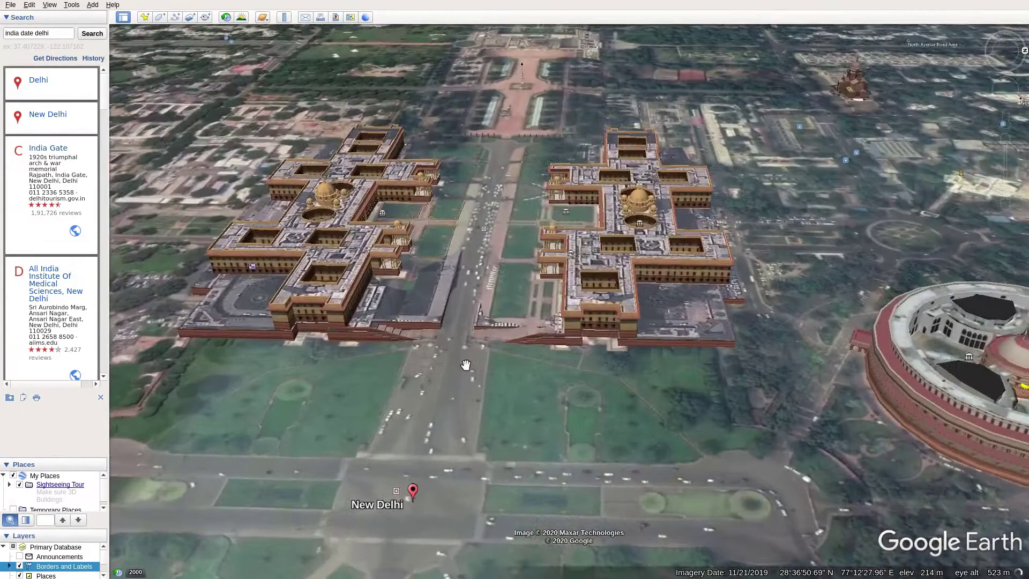
scroll(466, 341, "up", 2)
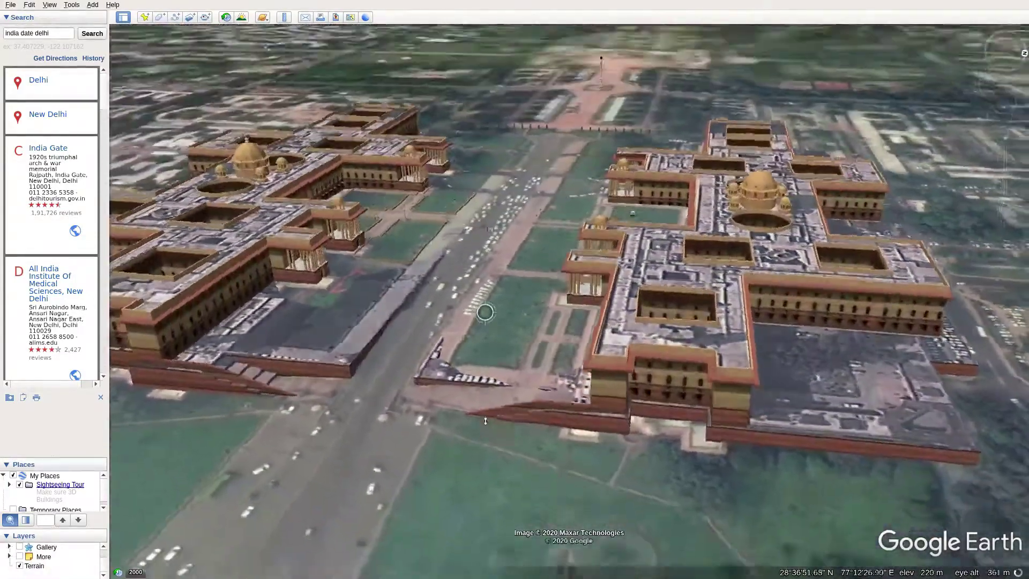
middle_click_drag(485, 421, 233, 467)
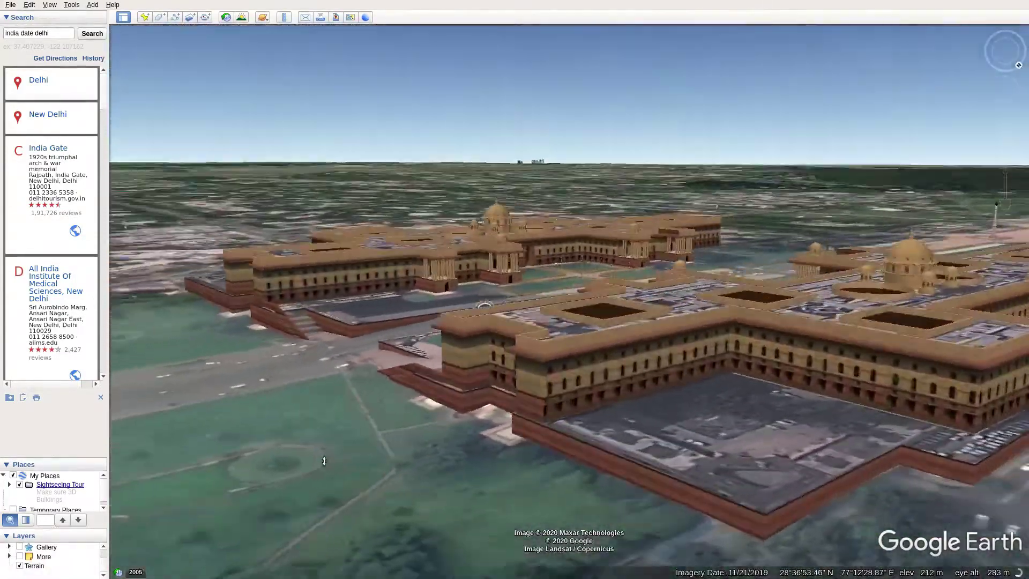
scroll(586, 412, "up", 5)
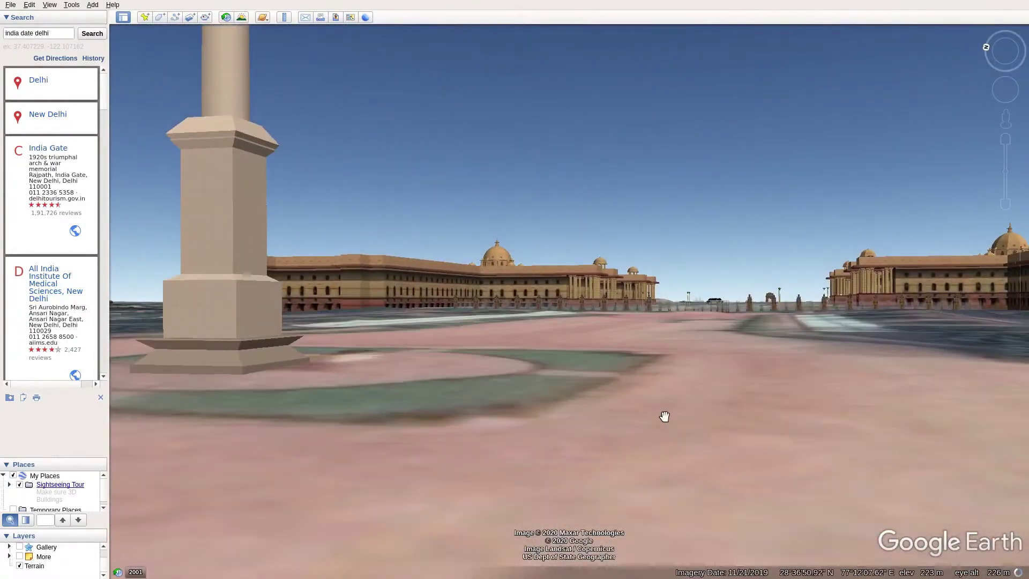
middle_click_drag(664, 416, 653, 336)
type("taj ma")
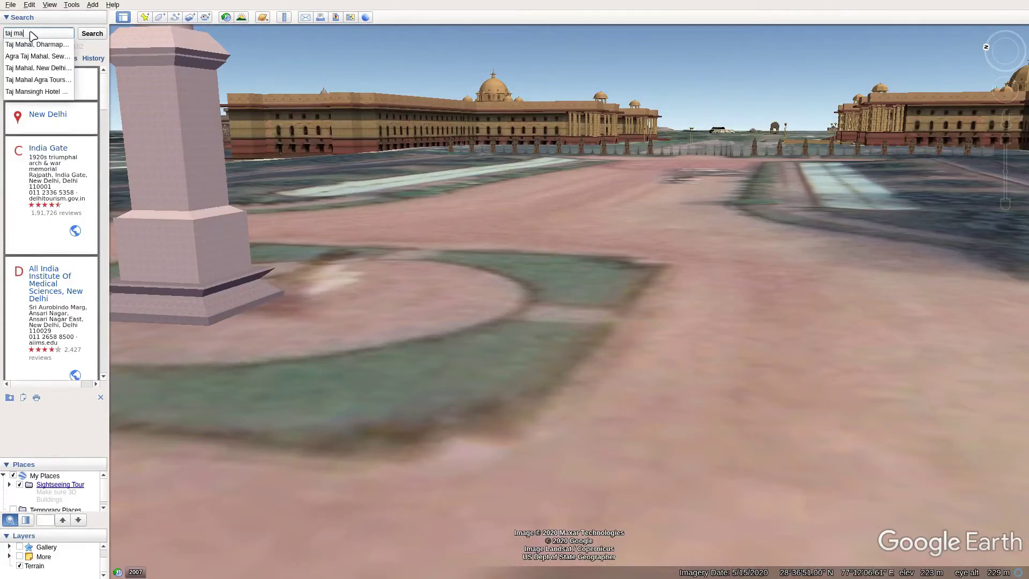
Search 'taj mahal', then tilt and zoom into a 3D perspective over its gardens
type("hal")
key("Return")
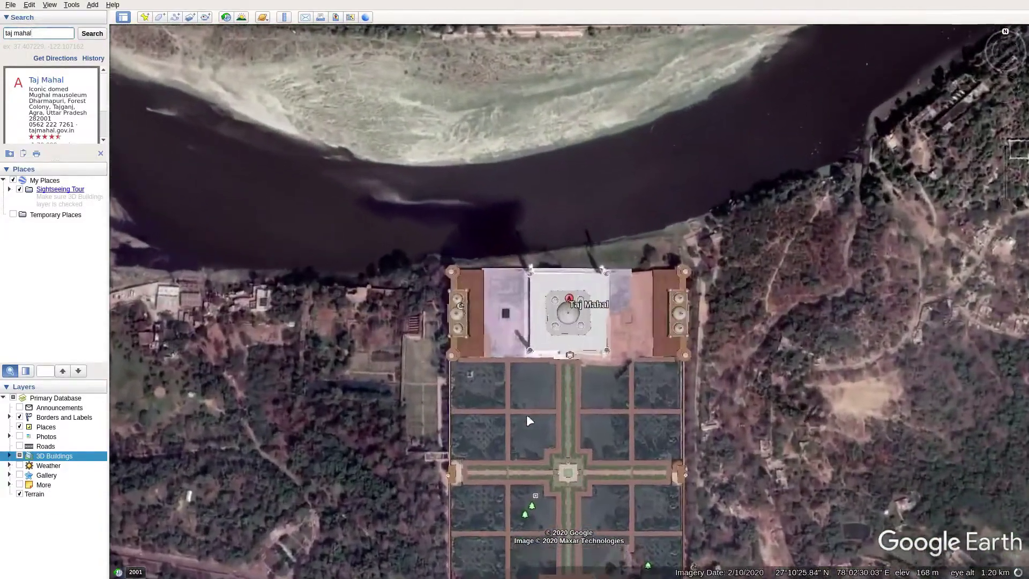
mouse_move(523, 406)
middle_mouse_down()
mouse_move(449, 525)
mouse_move(568, 411)
mouse_move(527, 411)
mouse_move(546, 413)
middle_mouse_up()
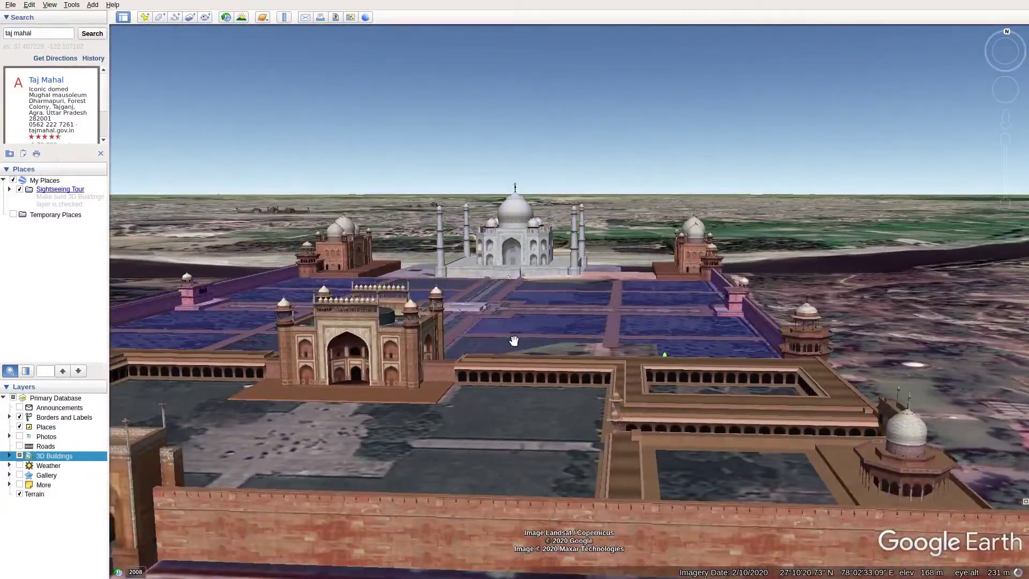
scroll(513, 341, "down", 3)
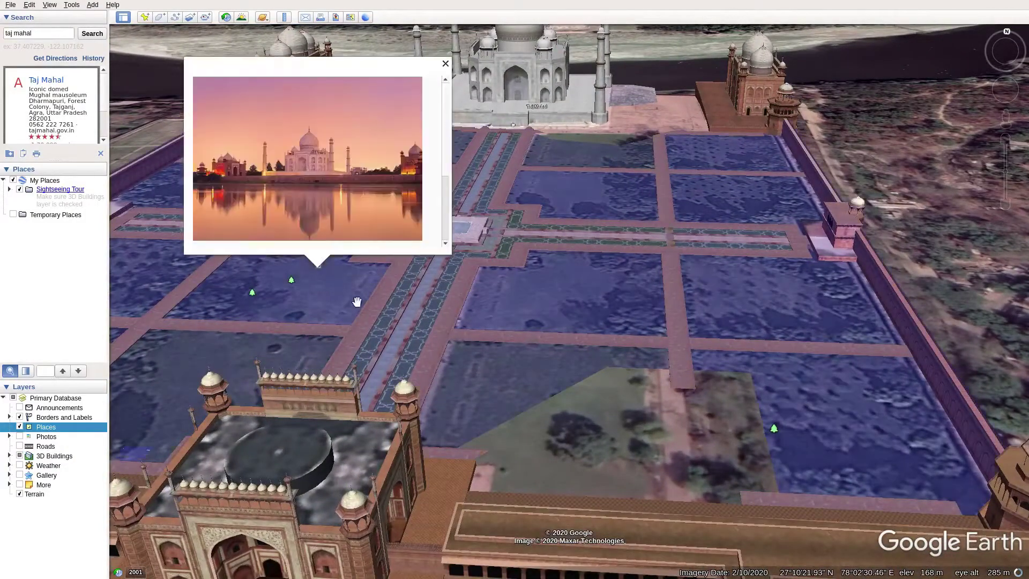
Enter Street View from the balloon photo and step forward along the central walkway
left_click(317, 265)
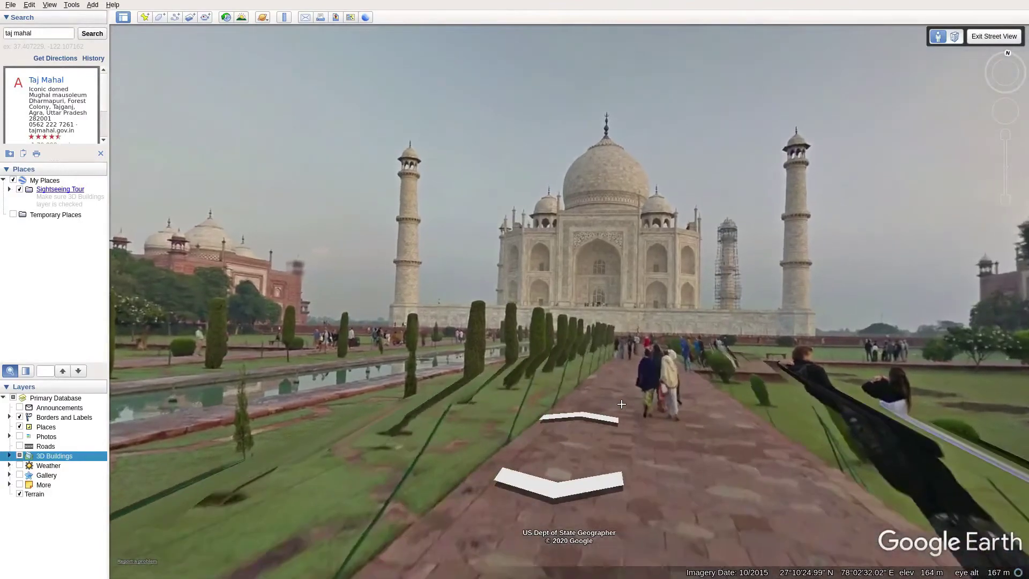
double_click(621, 403)
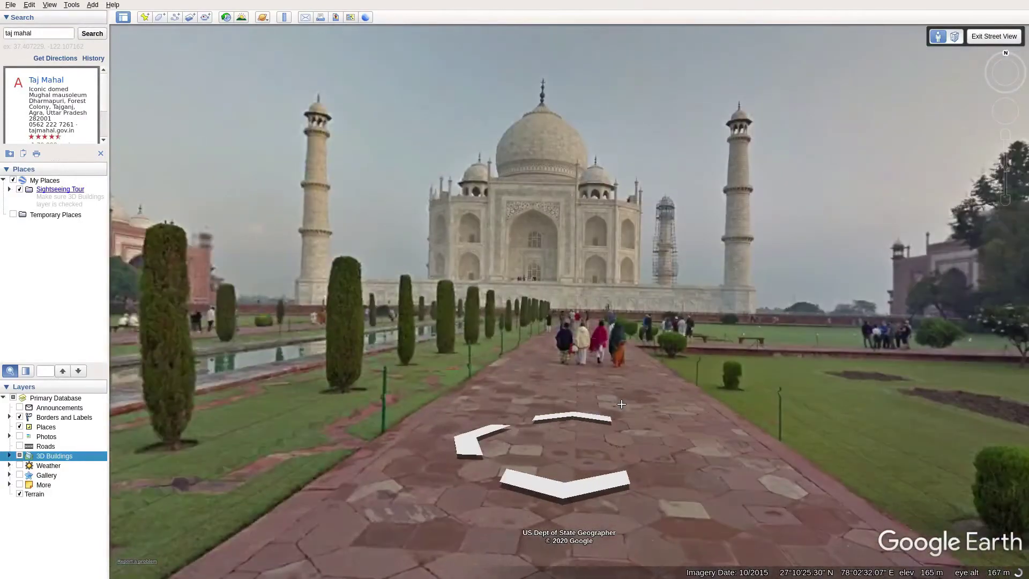